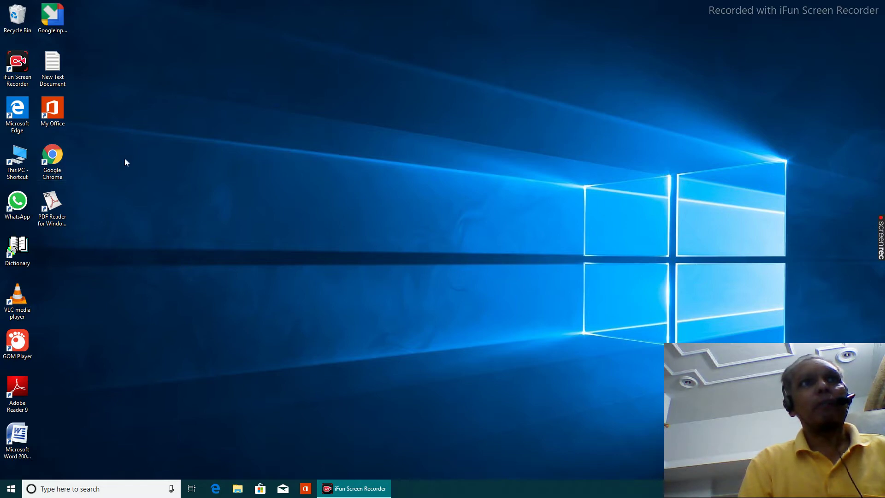
Launch Google Chrome, search for "google" and open the google.co.in homepage from the results.
{"action": "double_click", "coordinate": [54, 170]}
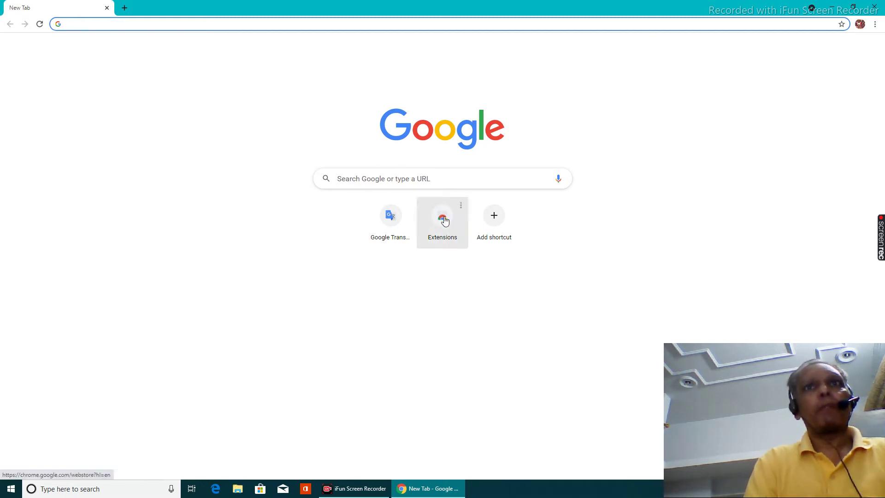
{"action": "left_click", "coordinate": [373, 179]}
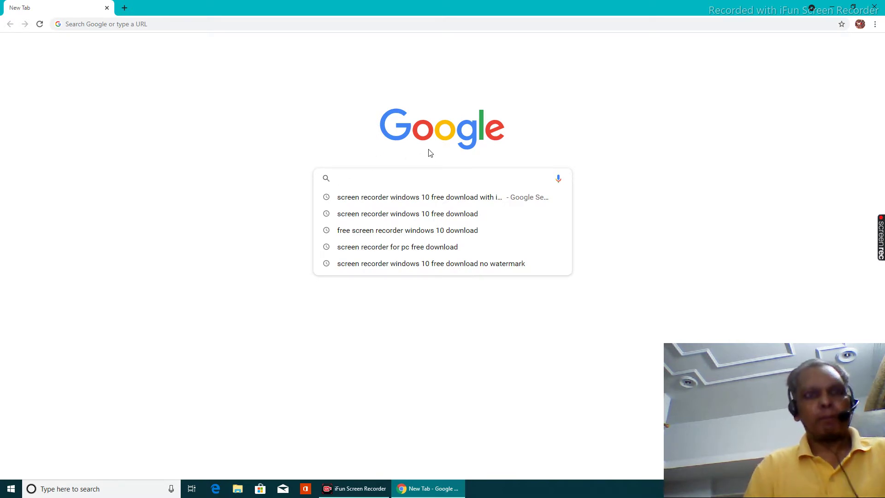
{"action": "type", "text": "g"}
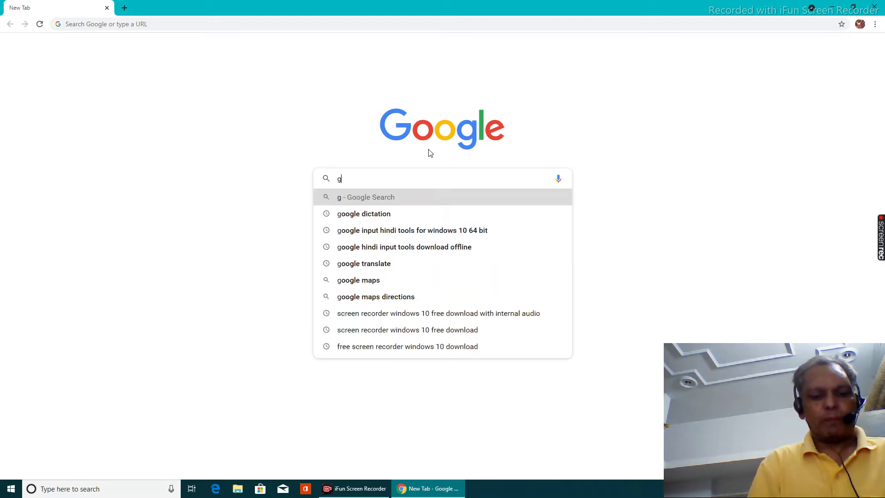
{"action": "type", "text": "oogle"}
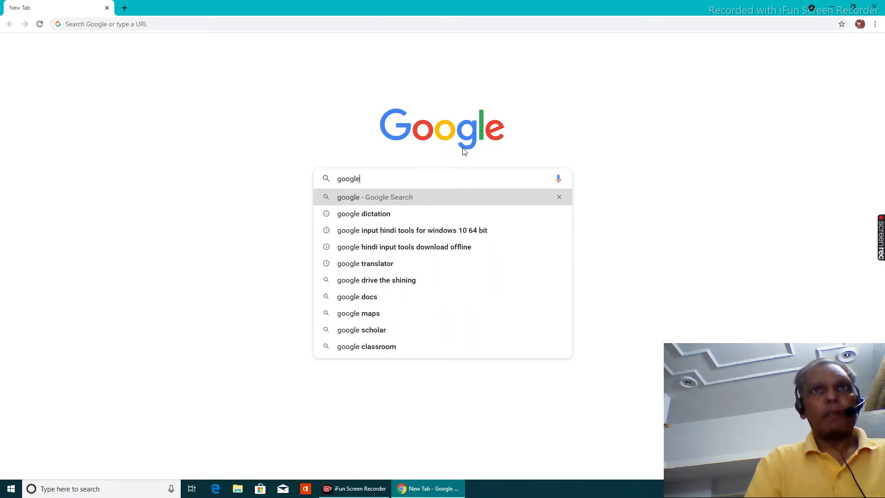
{"action": "left_click", "coordinate": [395, 196]}
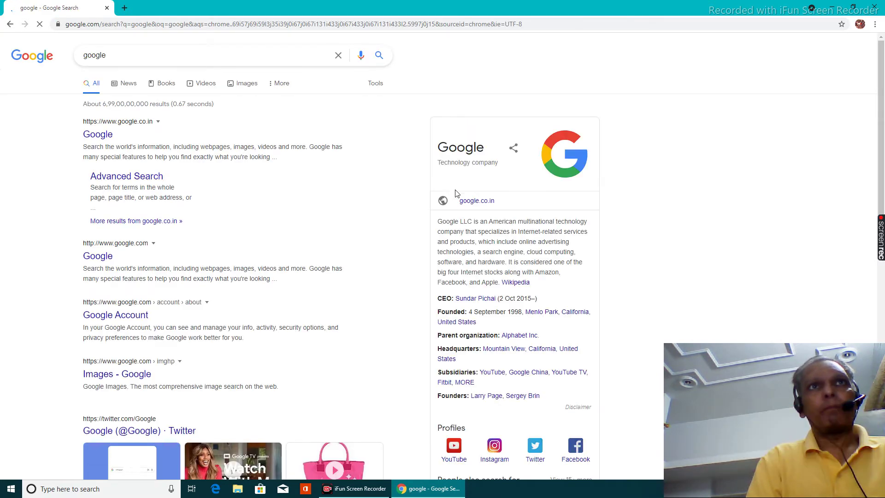
{"action": "left_click", "coordinate": [119, 128]}
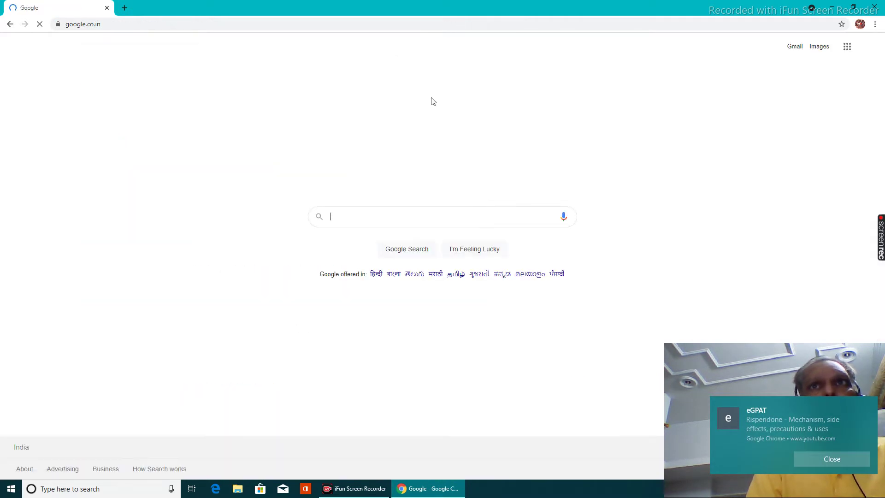
Look through the Google apps list and open Google Docs from it.
{"action": "left_click", "coordinate": [847, 48]}
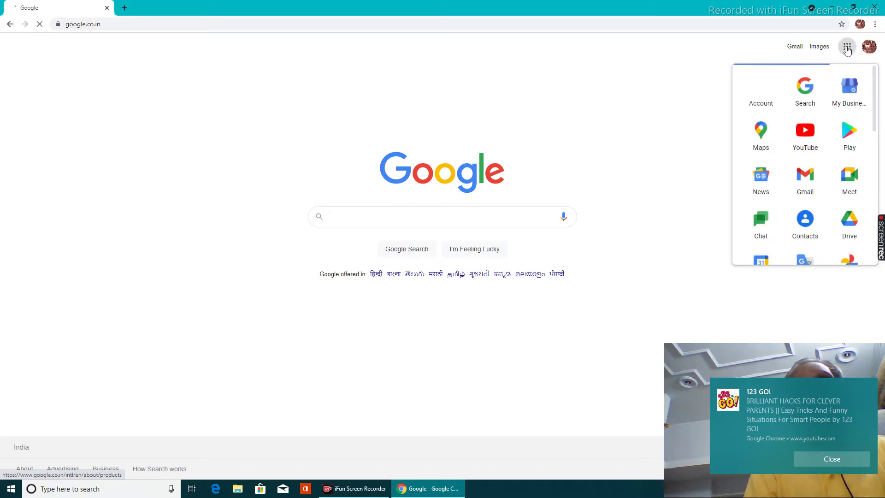
{"action": "scroll", "coordinate": [834, 153], "scroll_direction": "down", "scroll_amount": 5}
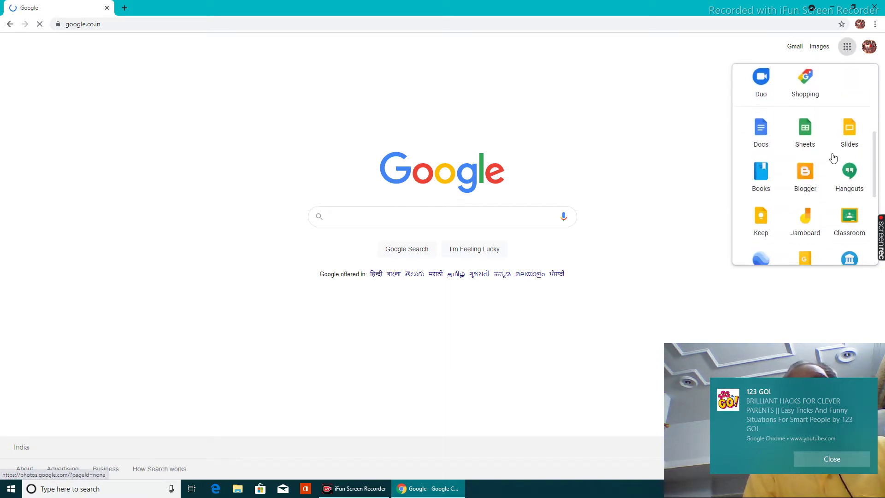
{"action": "scroll", "coordinate": [833, 157], "scroll_direction": "up", "scroll_amount": 4}
{"action": "scroll", "coordinate": [833, 158], "scroll_direction": "down", "scroll_amount": 8}
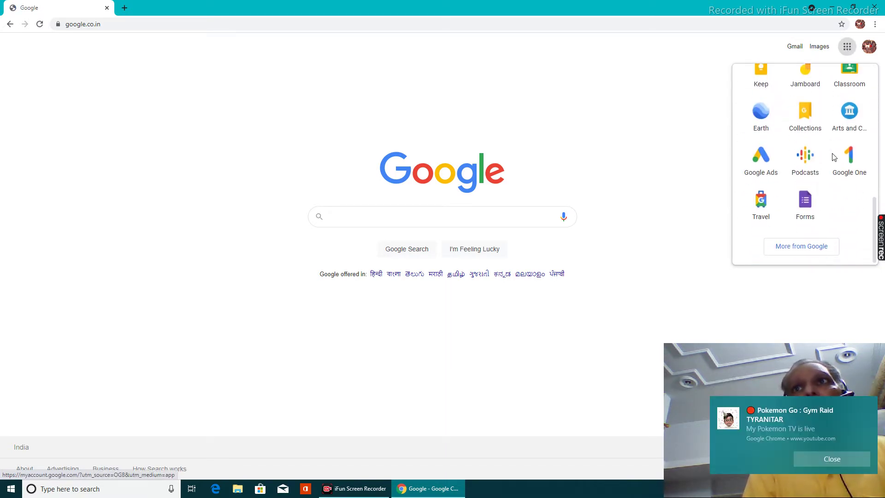
{"action": "scroll", "coordinate": [833, 158], "scroll_direction": "up", "scroll_amount": 8}
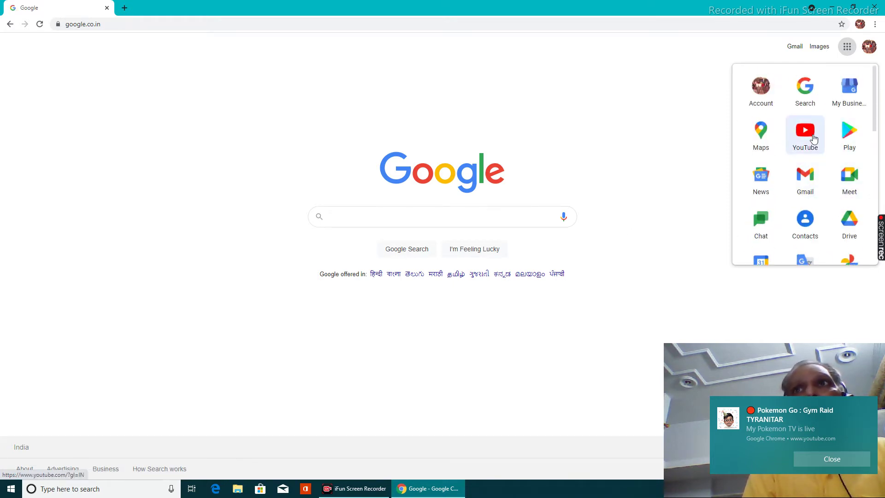
{"action": "scroll", "coordinate": [812, 132], "scroll_direction": "down", "scroll_amount": 4}
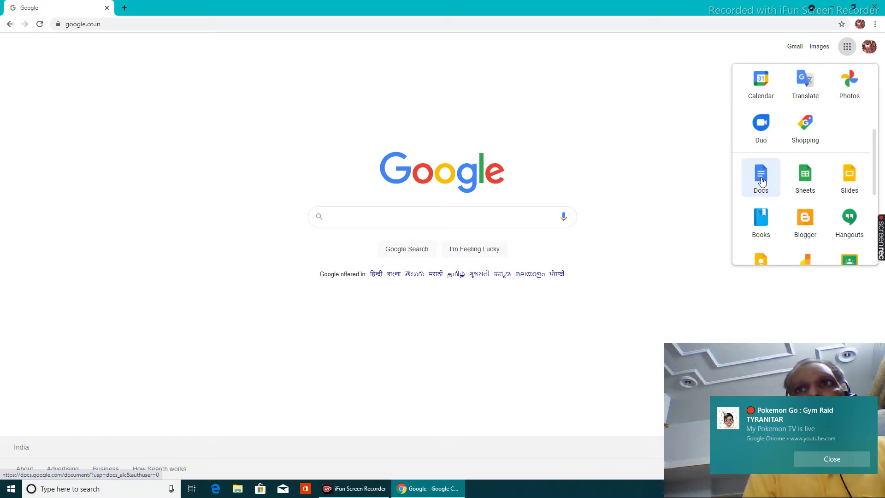
{"action": "left_click", "coordinate": [834, 460]}
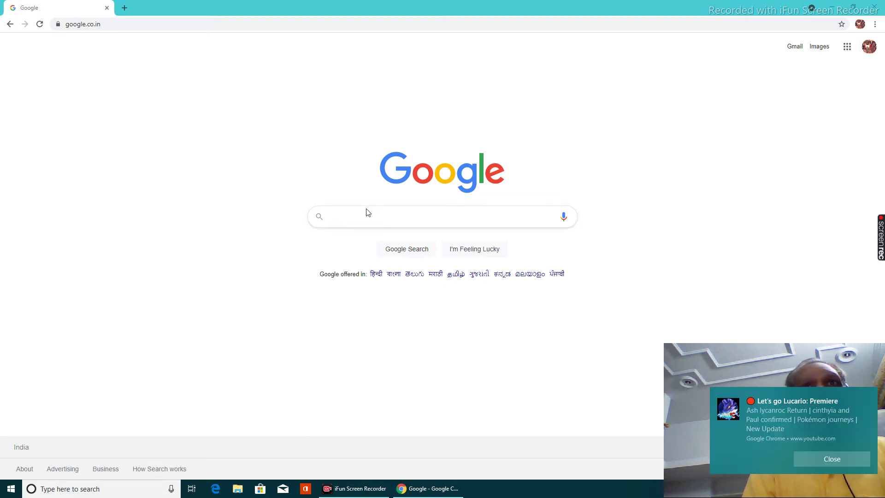
{"action": "left_click", "coordinate": [848, 47]}
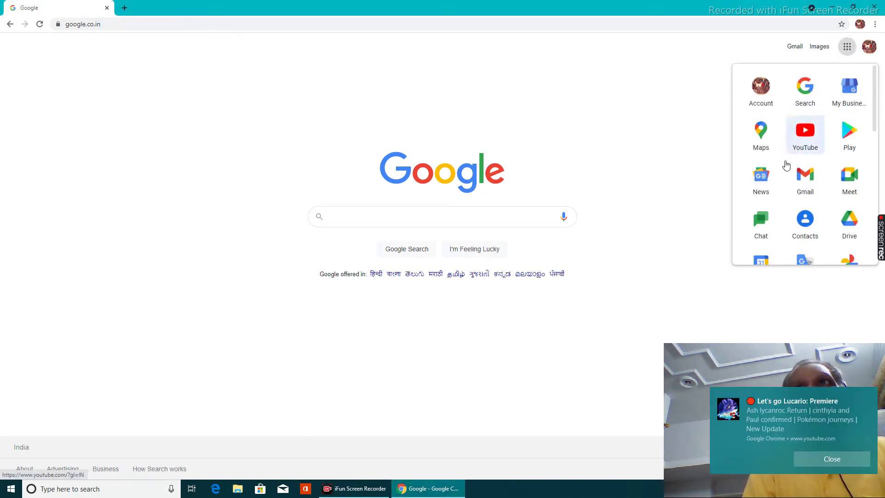
{"action": "scroll", "coordinate": [821, 200], "scroll_direction": "down", "scroll_amount": 4}
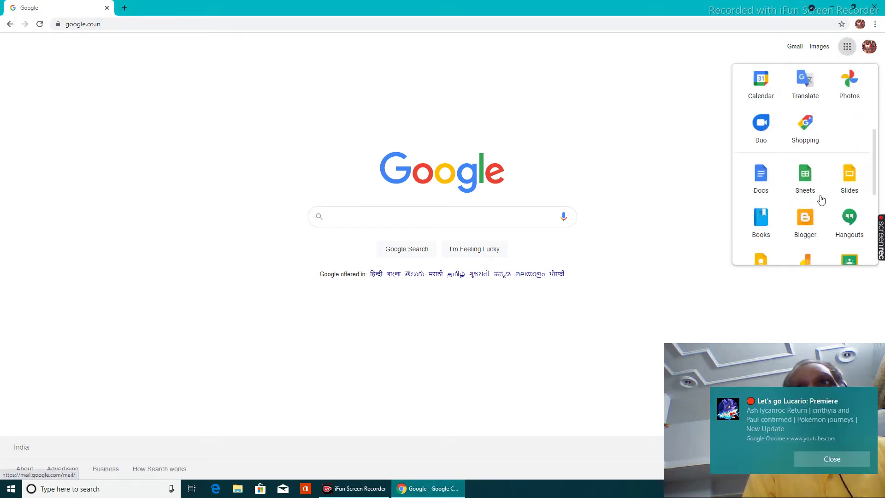
{"action": "left_click", "coordinate": [760, 179]}
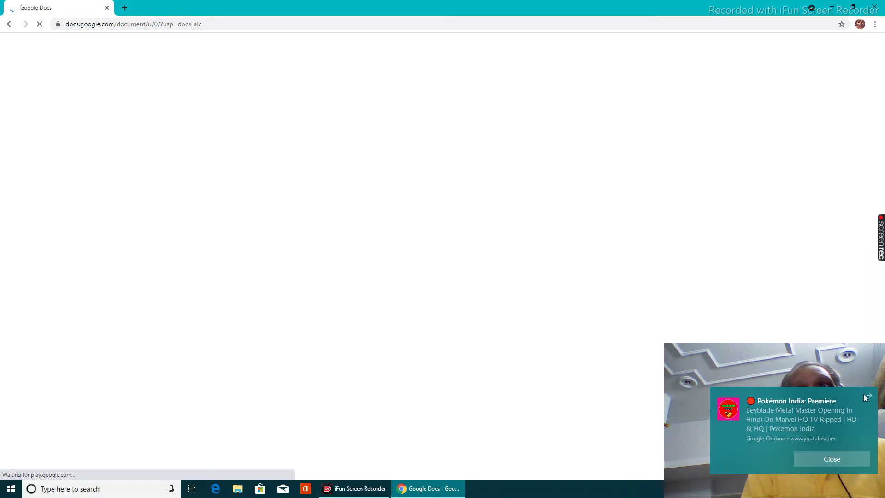
Dismiss the pop-up notifications and create a new blank document.
{"action": "left_click", "coordinate": [838, 462]}
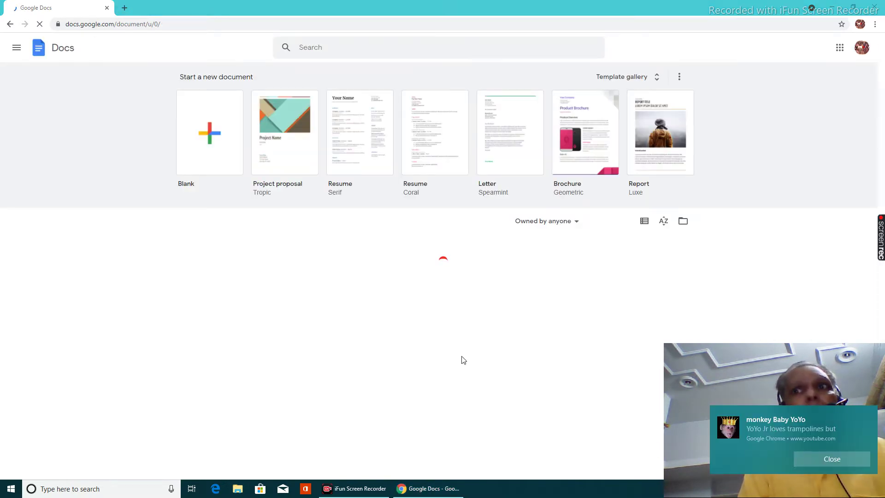
{"action": "left_click", "coordinate": [831, 461]}
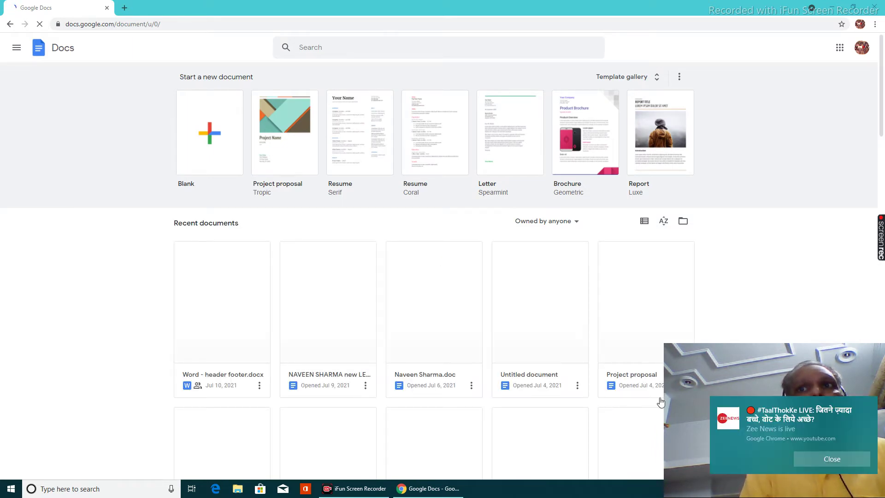
{"action": "left_click", "coordinate": [829, 459]}
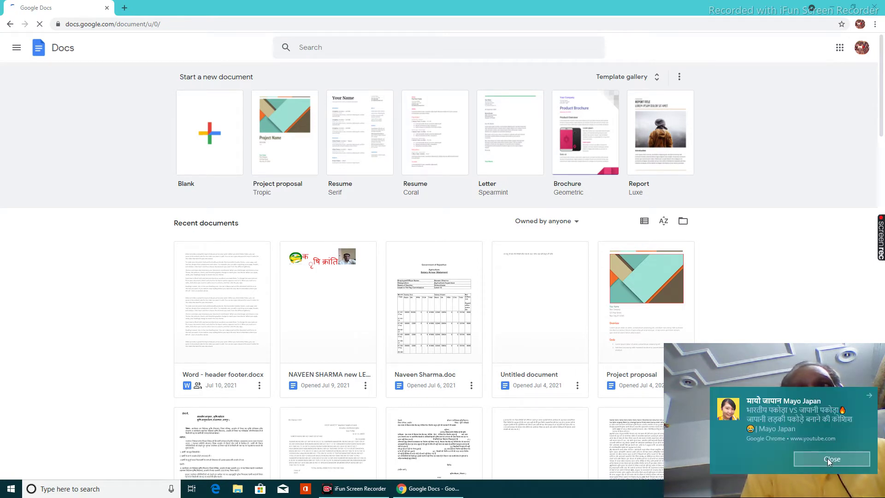
{"action": "left_click", "coordinate": [830, 460]}
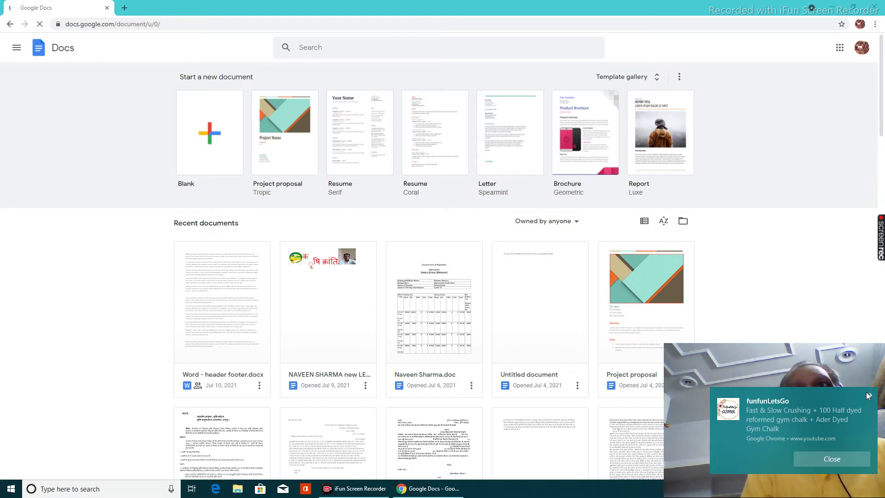
{"action": "left_click", "coordinate": [867, 397]}
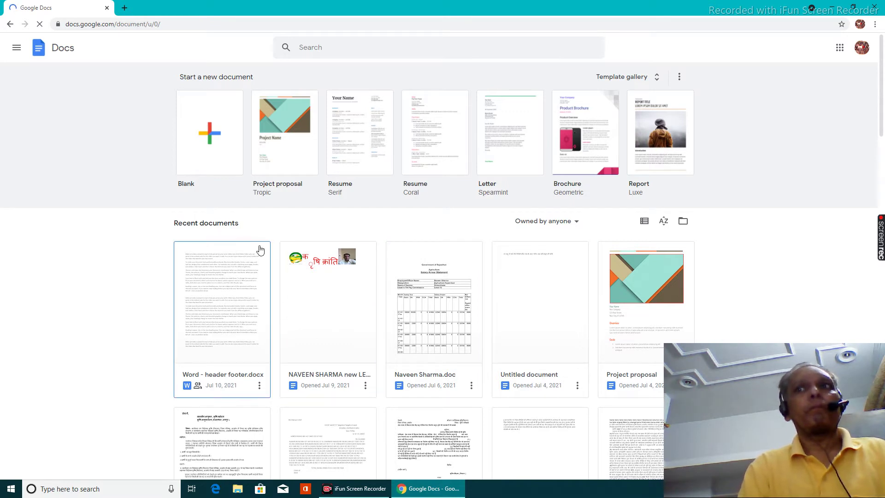
{"action": "left_click", "coordinate": [211, 140]}
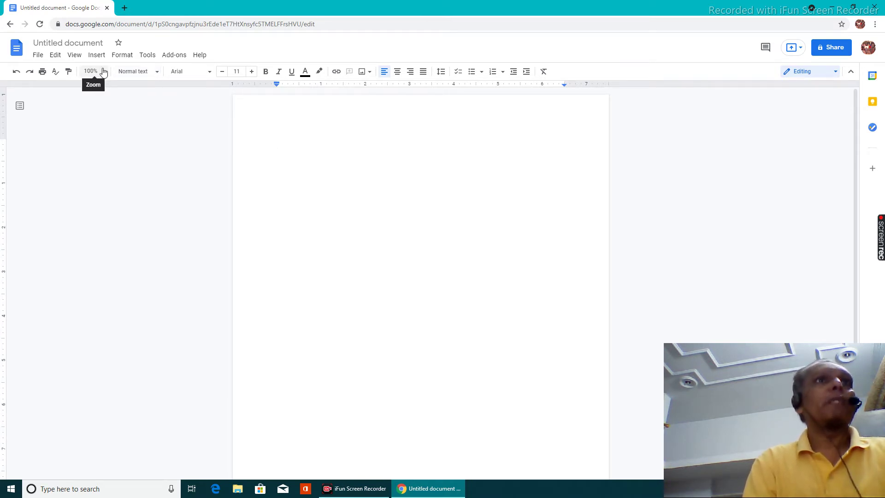
Open voice typing for the document and set its dictation language to हिन्दी.
{"action": "left_click", "coordinate": [147, 56]}
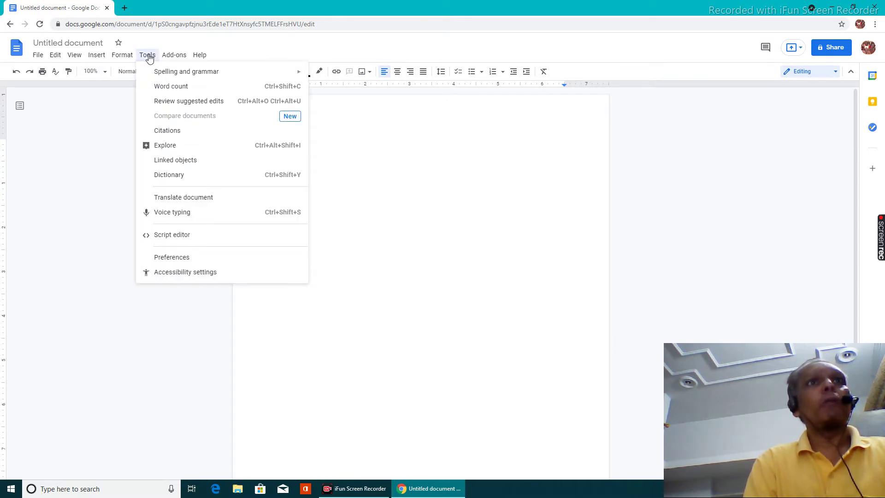
{"action": "mouse_move", "coordinate": [157, 77]}
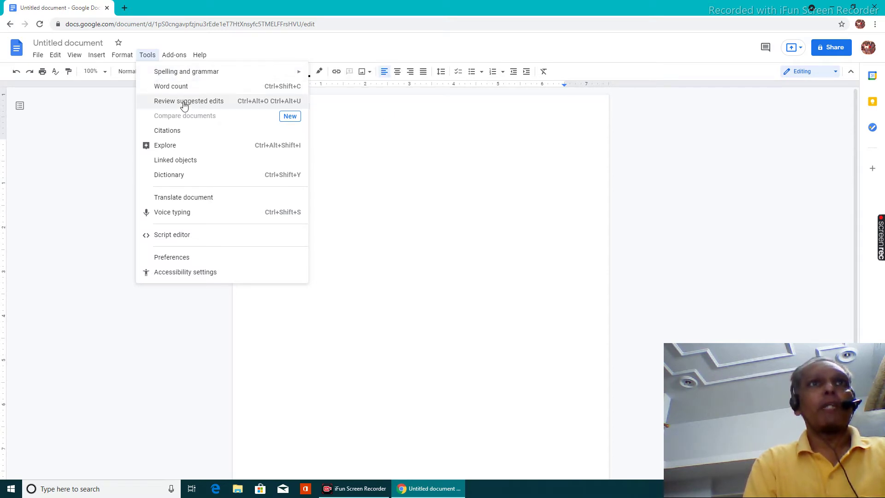
{"action": "left_click", "coordinate": [167, 216]}
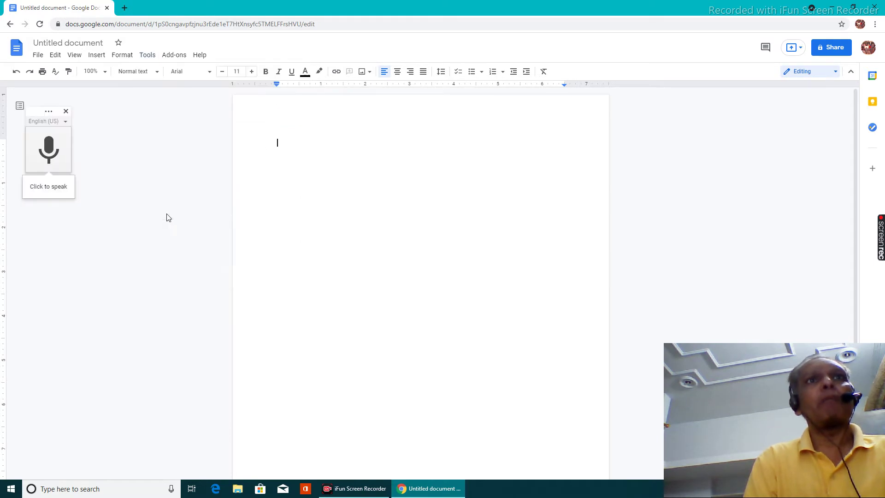
{"action": "left_click", "coordinate": [66, 122]}
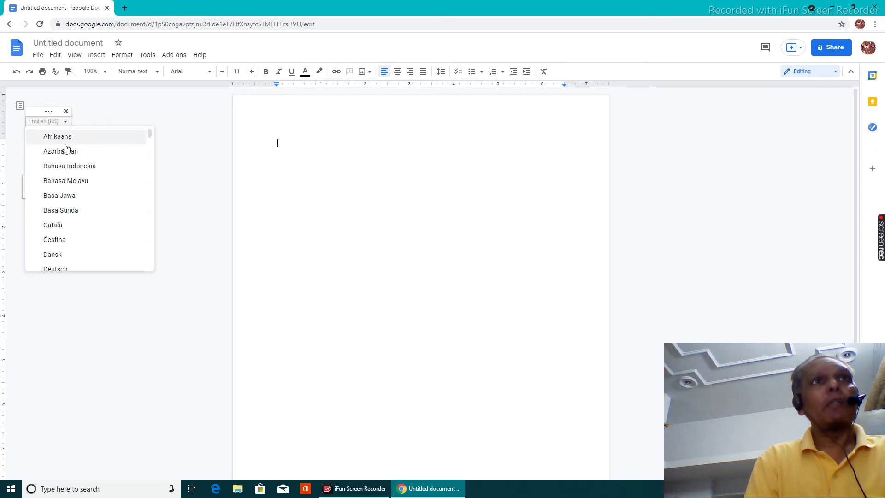
{"action": "left_click_drag", "start_coordinate": [151, 136], "coordinate": [152, 247]}
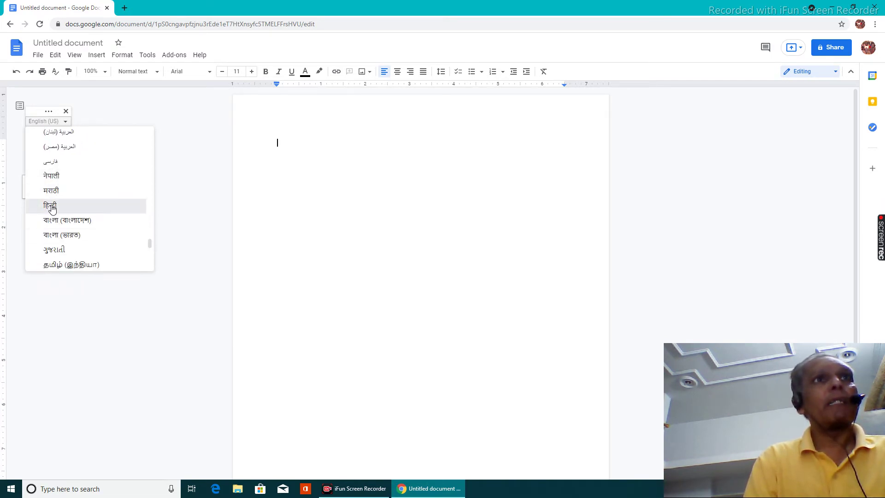
{"action": "left_click", "coordinate": [50, 206]}
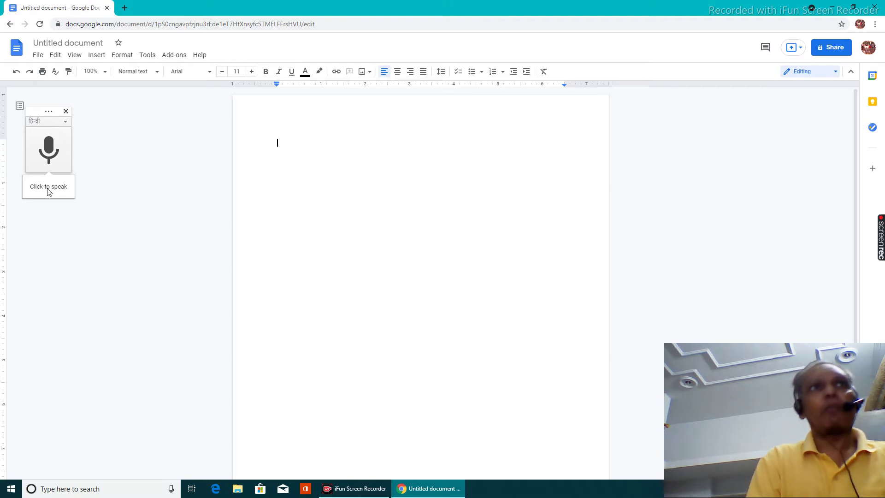
Dictate a Hindi paragraph beginning "मैं आप समस्त जनों को आज हिंदी टाइपिंग" and continue with "तो यह नेक्स्ट पैराग्राफ आ गया" on a new line.
{"action": "left_click", "coordinate": [48, 191]}
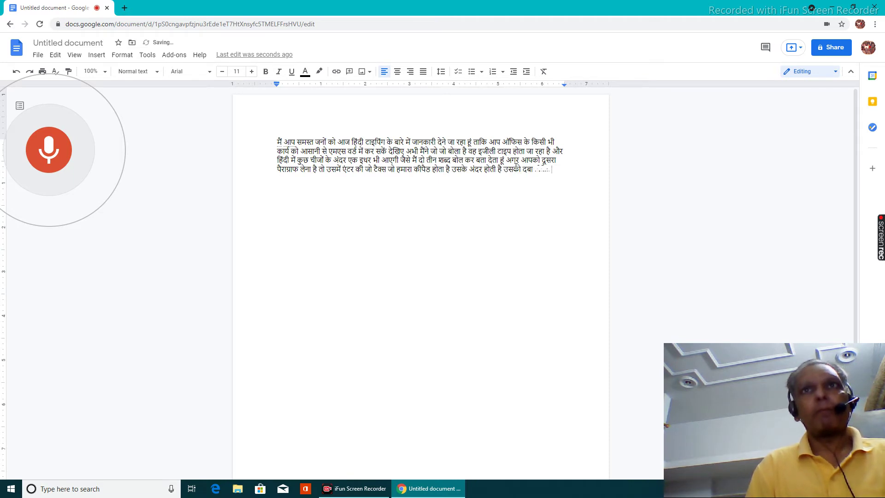
{"action": "key", "text": "Return"}
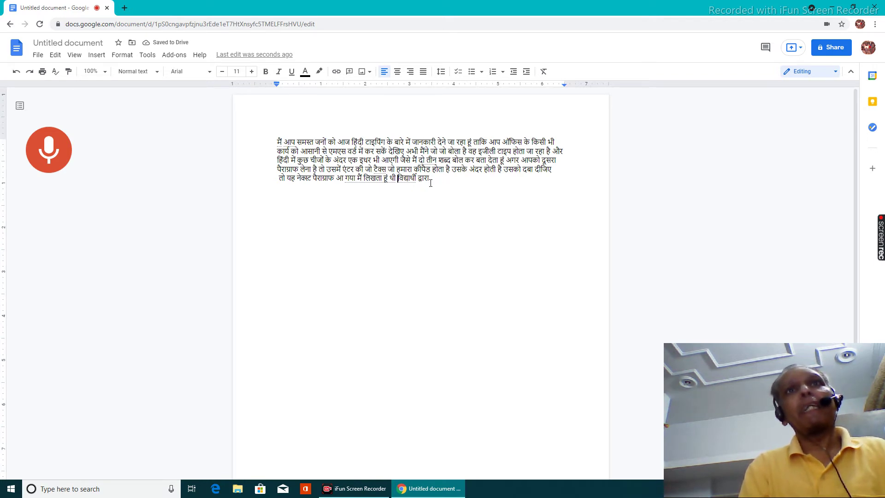
Select all of the dictated Hindi text and justify its alignment.
{"action": "left_click", "coordinate": [433, 183], "text": "shift"}
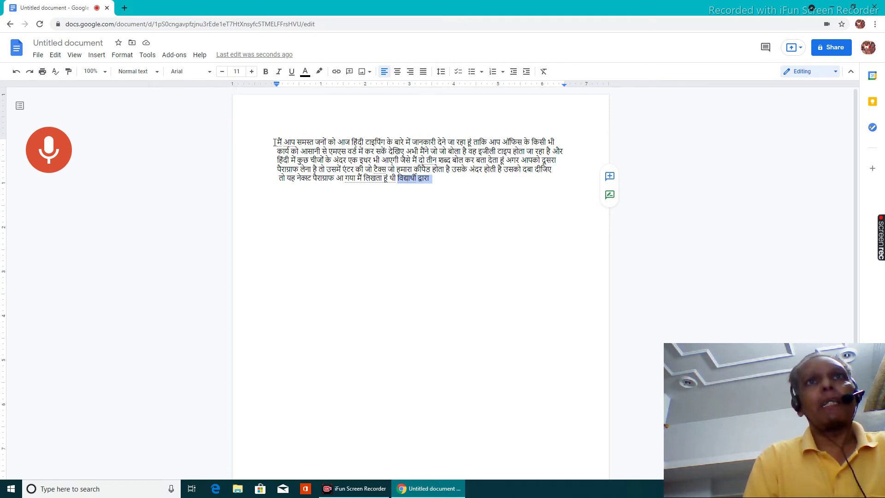
{"action": "left_click_drag", "start_coordinate": [275, 142], "coordinate": [570, 184]}
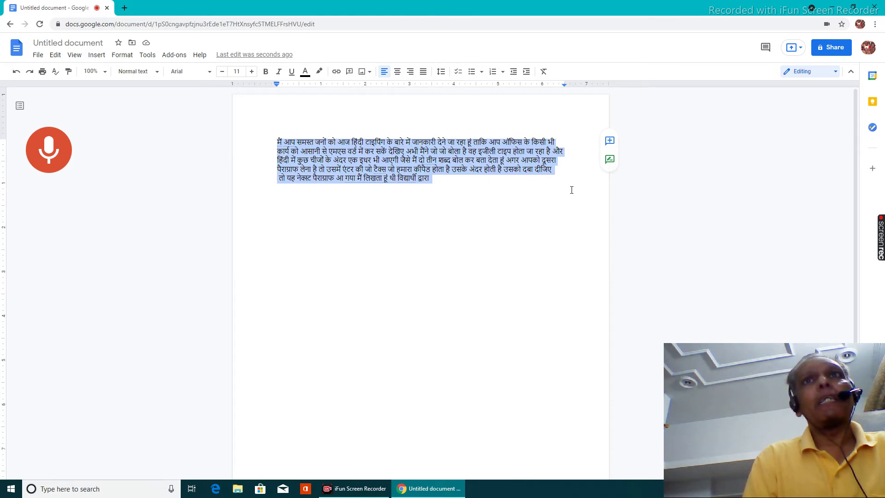
{"action": "left_click", "coordinate": [423, 71]}
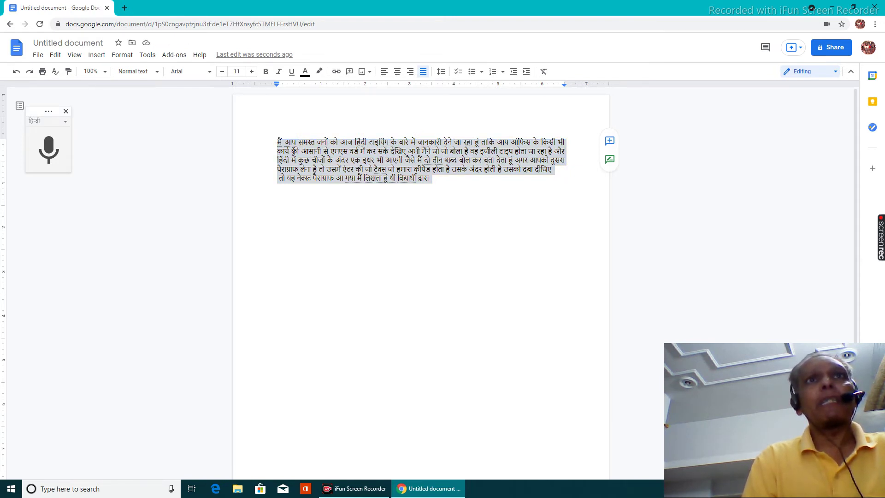
Copy the selected Hindi text and open the My Office app.
{"action": "right_click", "coordinate": [293, 151]}
{"action": "left_click", "coordinate": [318, 174]}
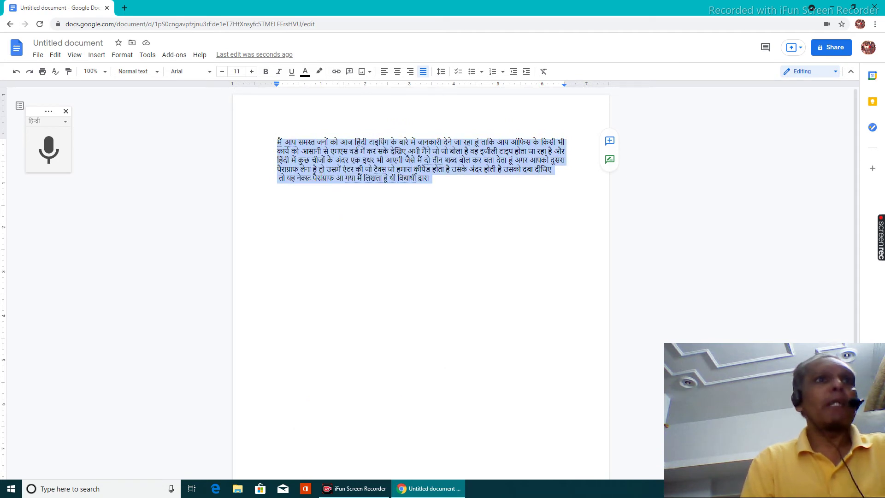
{"action": "left_click", "coordinate": [15, 496]}
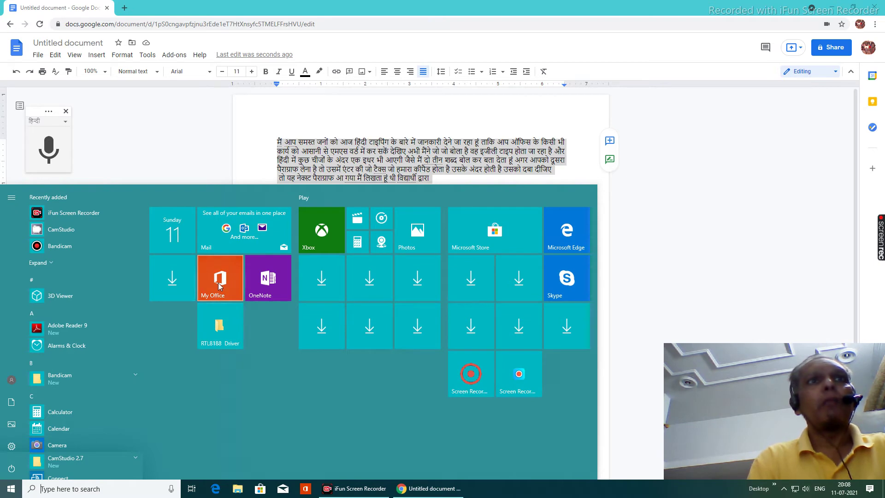
{"action": "key", "text": "Escape"}
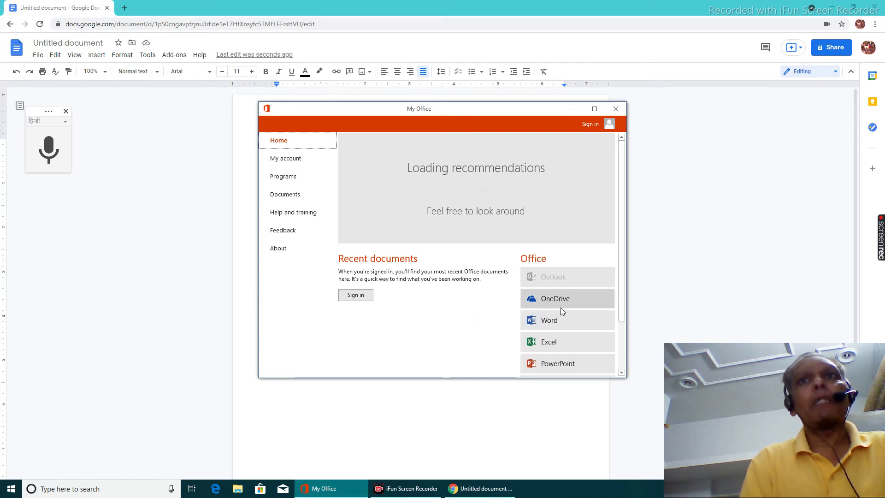
Create a blank document in Word and paste the copied Hindi text with its source formatting.
{"action": "left_click", "coordinate": [549, 322]}
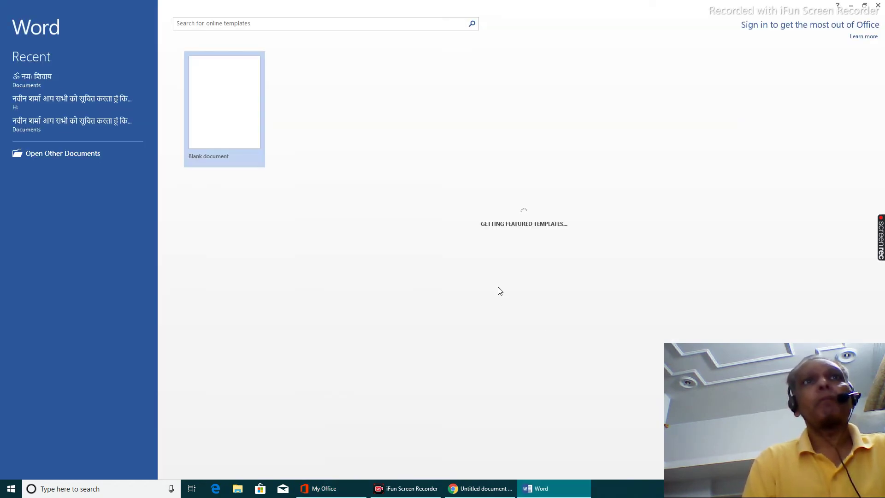
{"action": "left_click", "coordinate": [224, 115]}
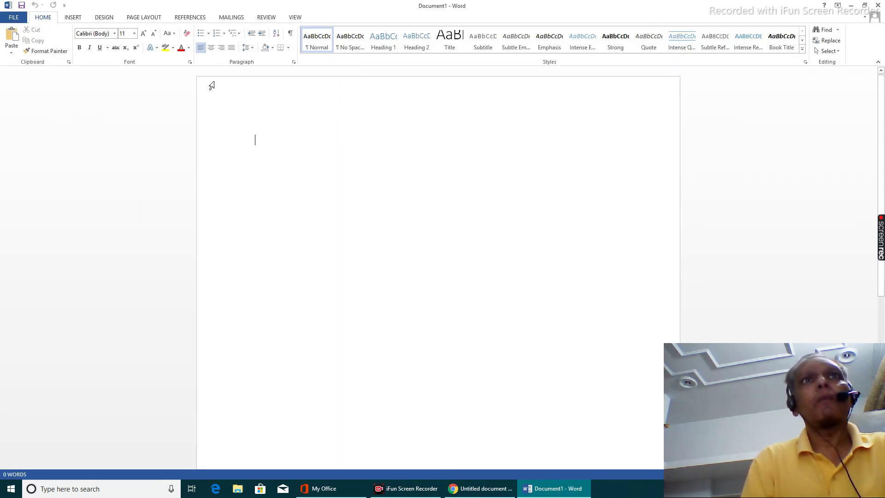
{"action": "right_click", "coordinate": [256, 140]}
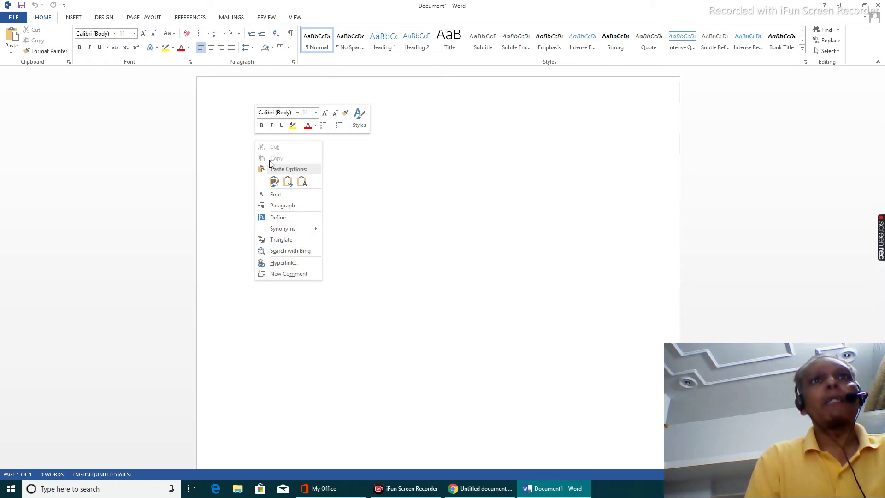
{"action": "left_click", "coordinate": [275, 181]}
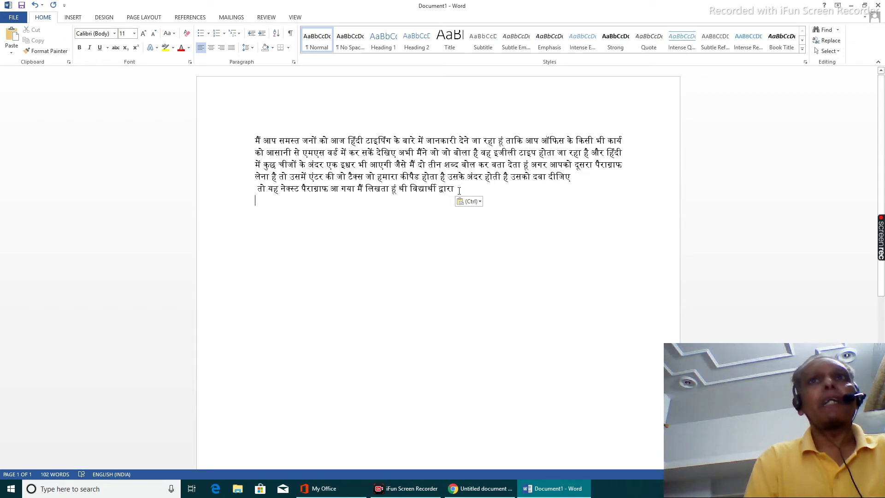
{"action": "key", "text": "Return"}
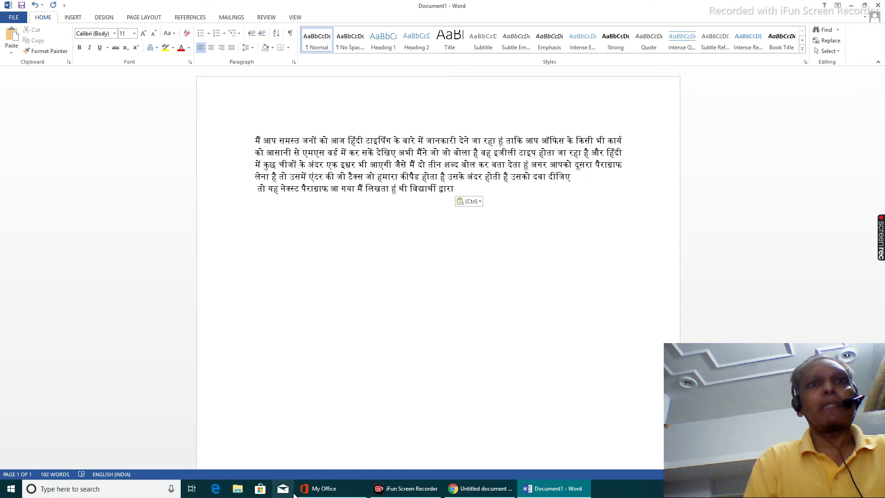
Return to the Google Docs document and dictate more Hindi text after "विद्यार्थी द्वारा", beginning "देखिए मैं कल अगली बार मैं आपको".
{"action": "mouse_move", "coordinate": [316, 493]}
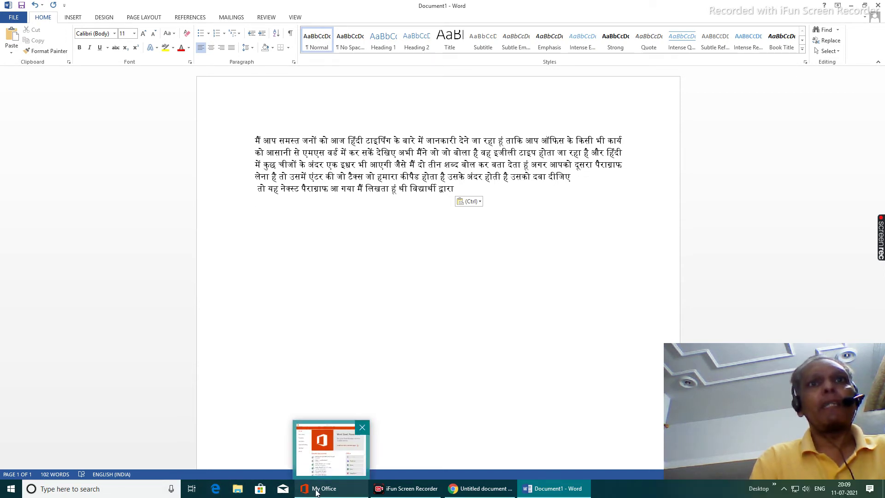
{"action": "mouse_move", "coordinate": [400, 492]}
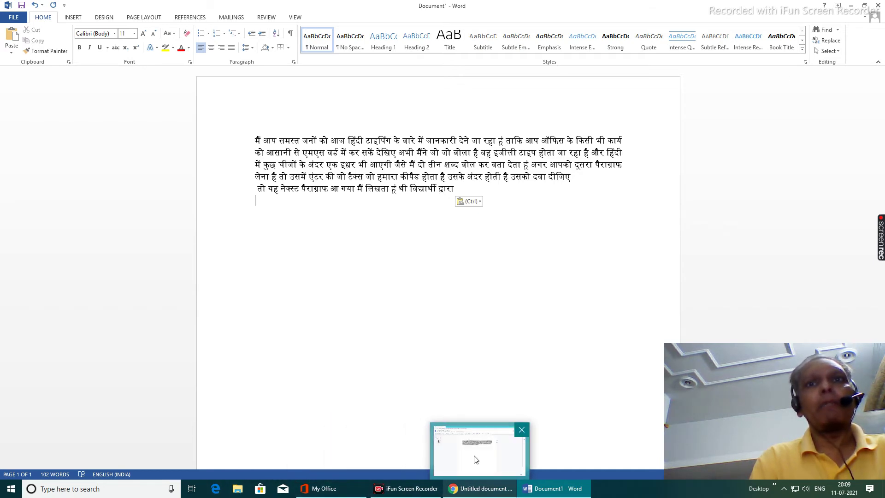
{"action": "left_click", "coordinate": [476, 461]}
{"action": "left_click", "coordinate": [437, 183]}
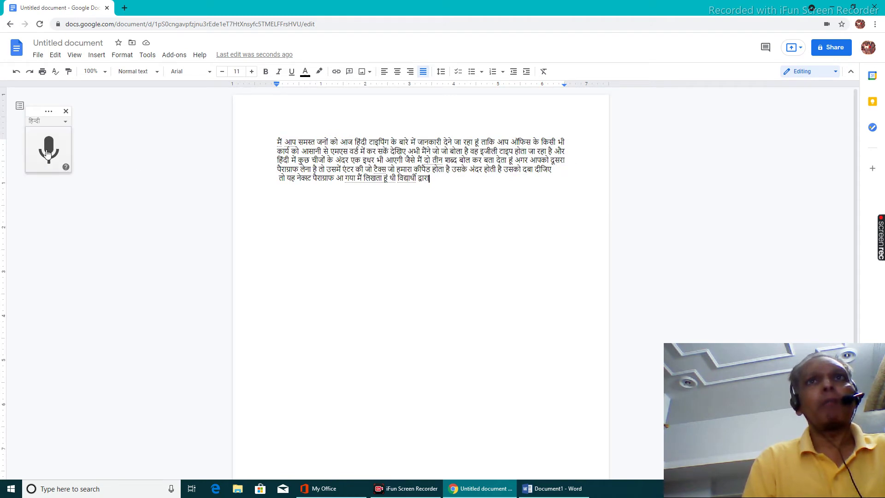
{"action": "left_click", "coordinate": [48, 153]}
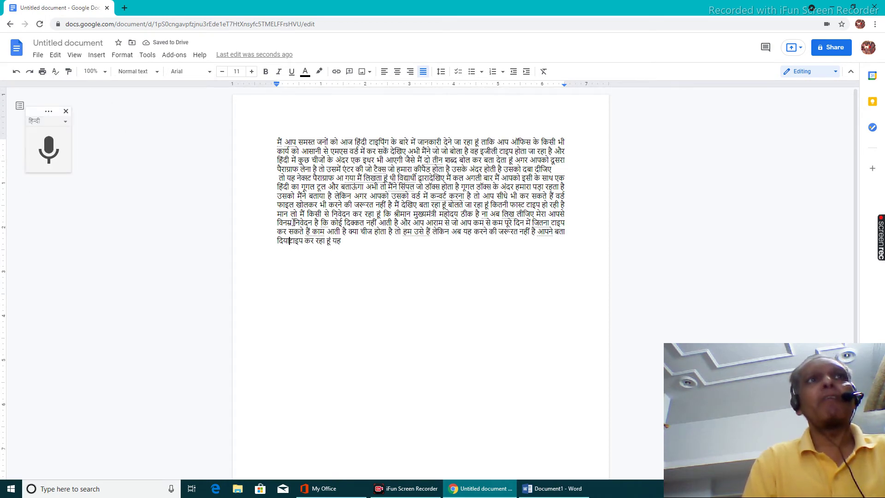
Download the document in Microsoft Word (.docx) format.
{"action": "left_click", "coordinate": [39, 57]}
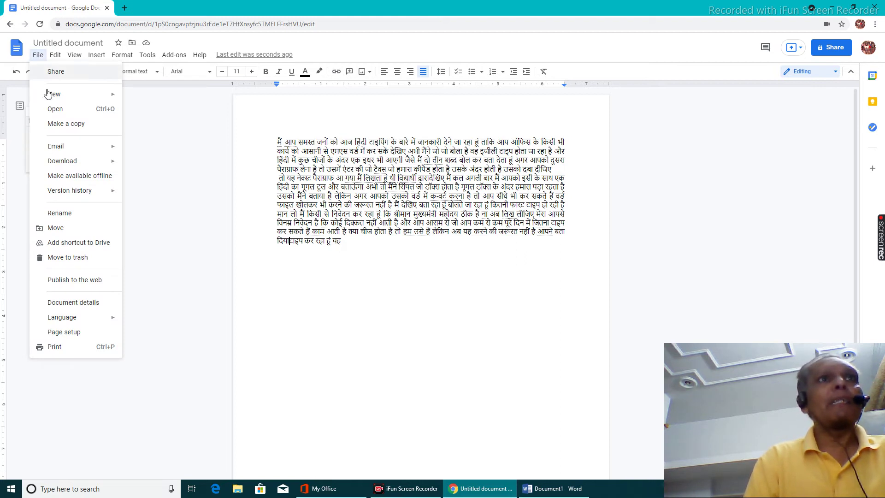
{"action": "mouse_move", "coordinate": [59, 165]}
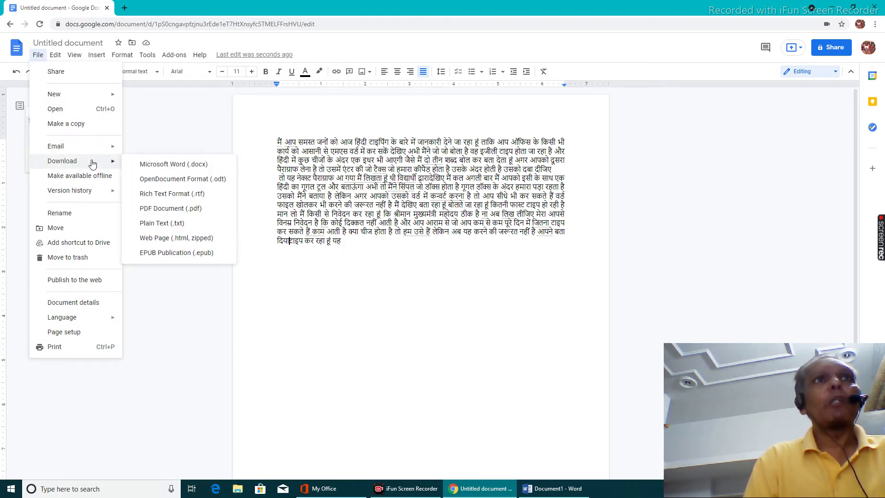
{"action": "left_click", "coordinate": [164, 167]}
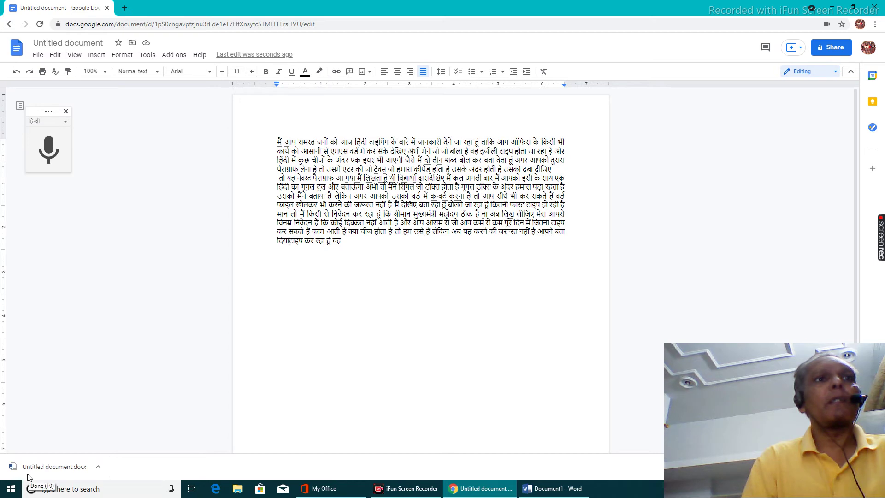
Open the downloaded Untitled document.docx in Word and enable editing.
{"action": "left_click", "coordinate": [15, 469]}
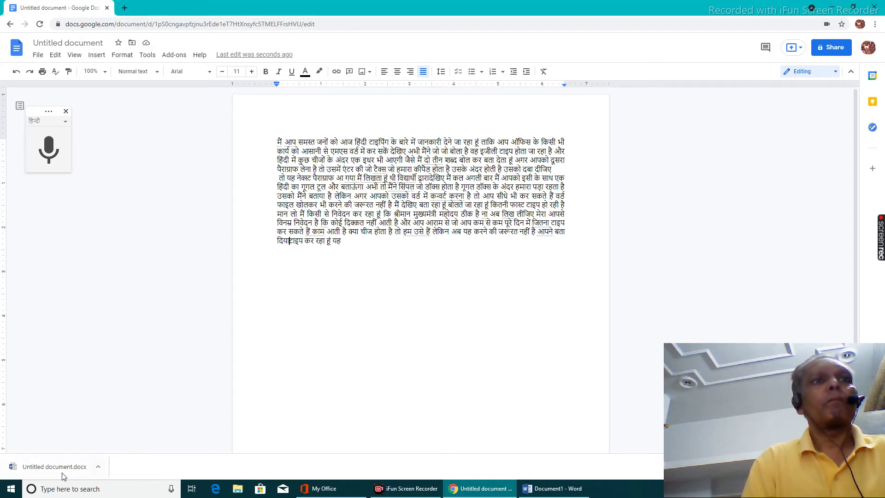
{"action": "left_click", "coordinate": [33, 467]}
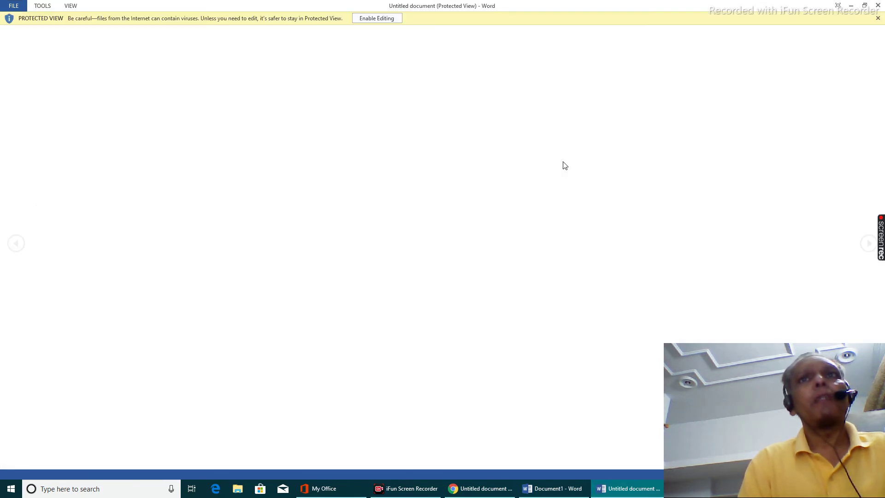
{"action": "left_click", "coordinate": [380, 19]}
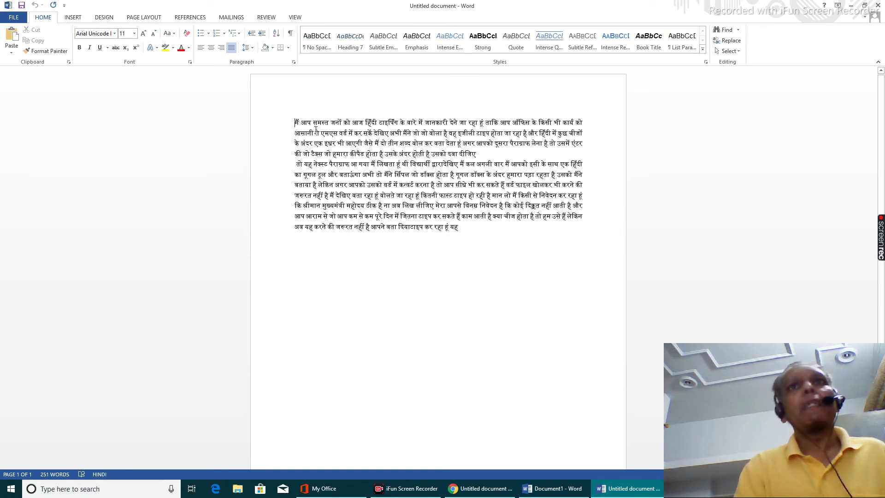
Insert three paragraph breaks after the first line of Hindi text, ending "किसी भी कार्य को".
{"action": "left_click_drag", "start_coordinate": [296, 123], "coordinate": [590, 124]}
{"action": "left_click", "coordinate": [585, 122]}
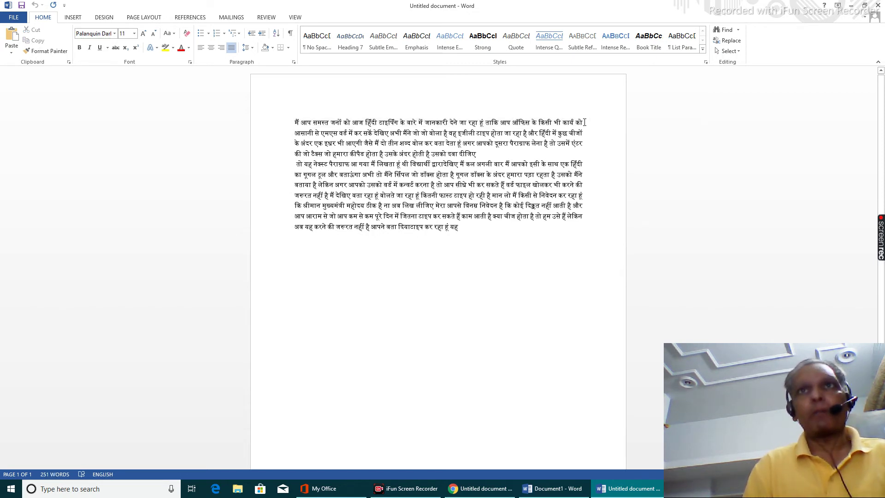
{"action": "key", "text": "Return"}
{"action": "key", "text": "Return"}
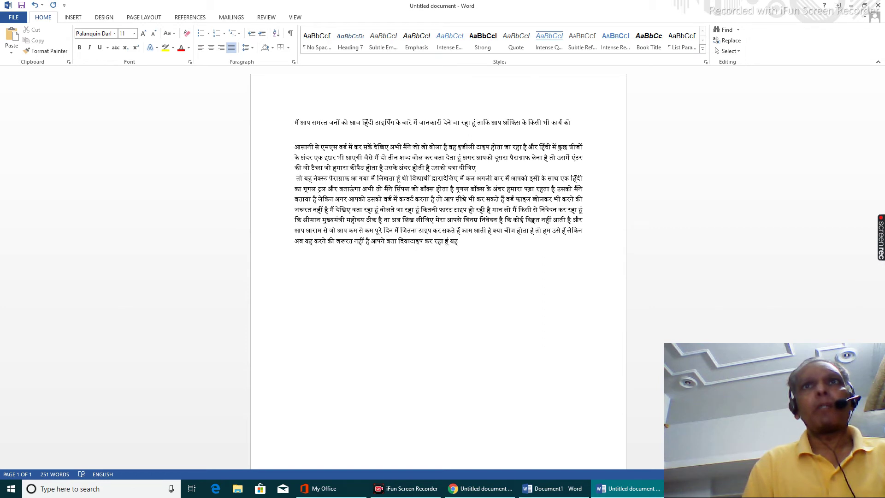
{"action": "key", "text": "Return"}
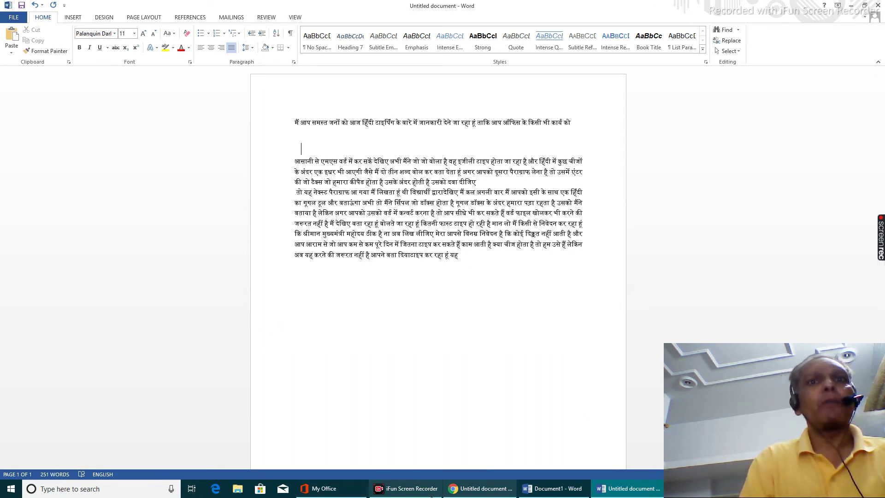
Switch to a new Chrome tab and open Google Translate from its shortcut.
{"action": "mouse_move", "coordinate": [414, 494]}
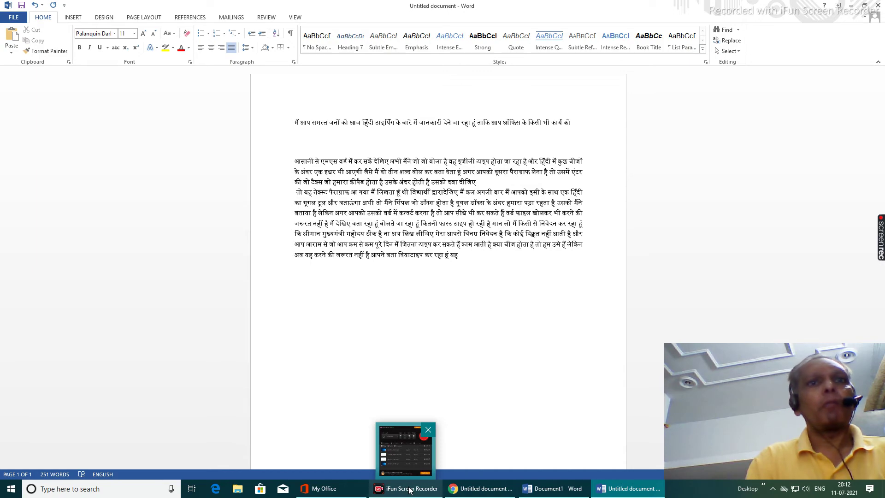
{"action": "mouse_move", "coordinate": [402, 461]}
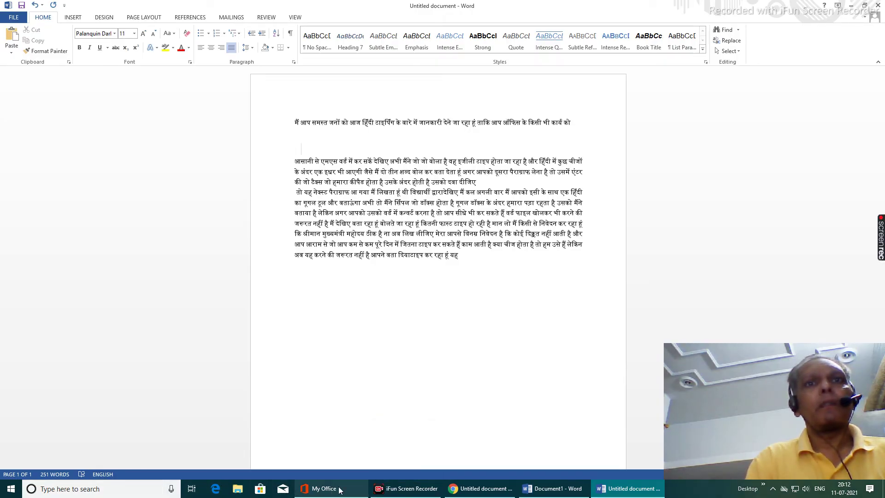
{"action": "left_click", "coordinate": [394, 479]}
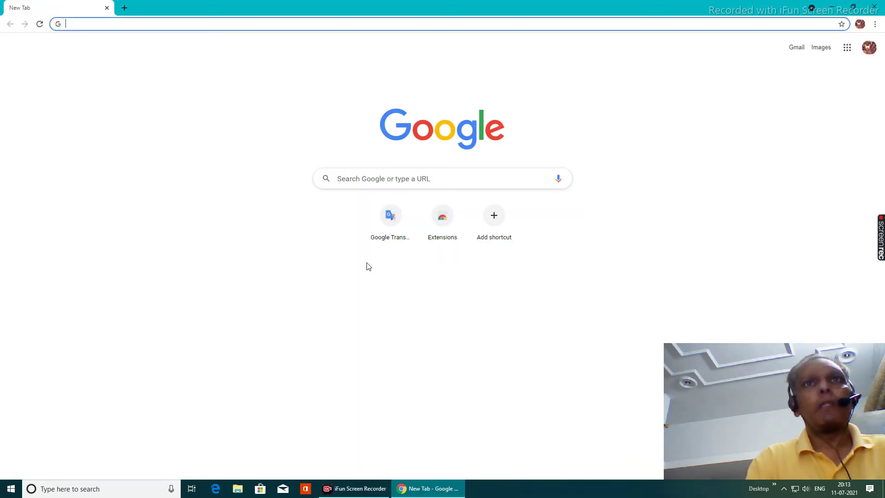
{"action": "left_click", "coordinate": [391, 224]}
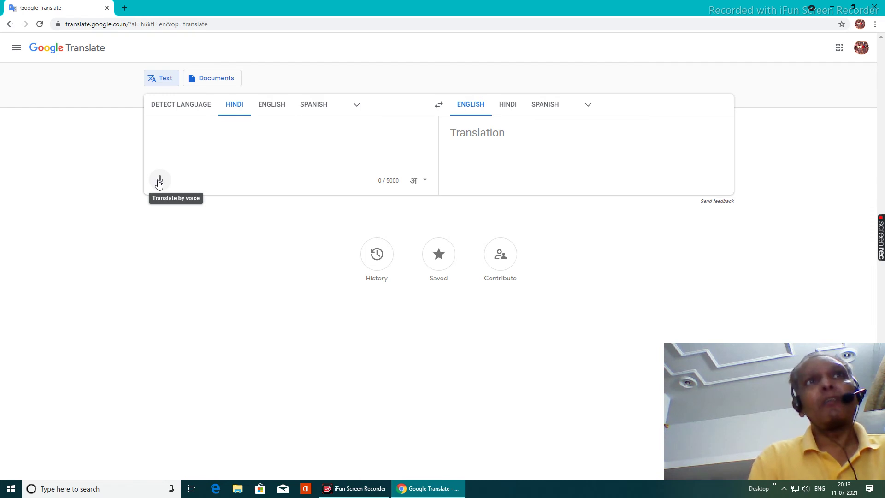
Choose Hindi as the source language and check the list of available target languages.
{"action": "left_click", "coordinate": [292, 144]}
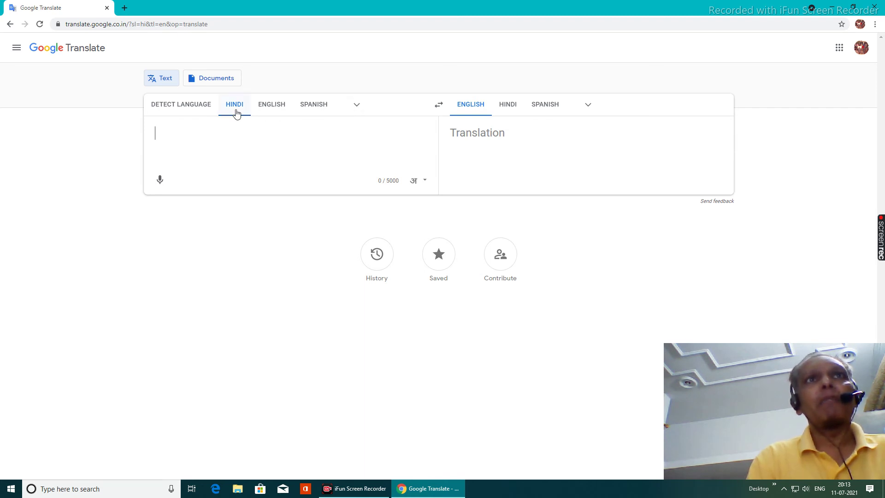
{"action": "left_click", "coordinate": [359, 108]}
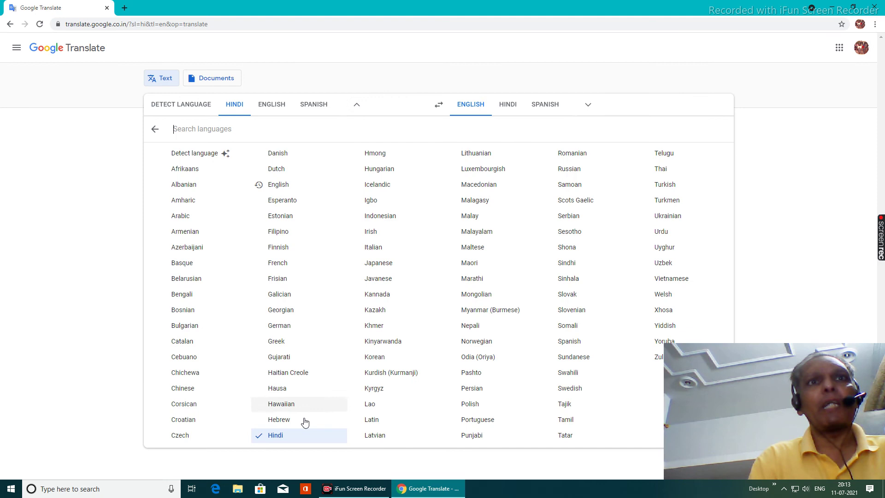
{"action": "left_click", "coordinate": [274, 437]}
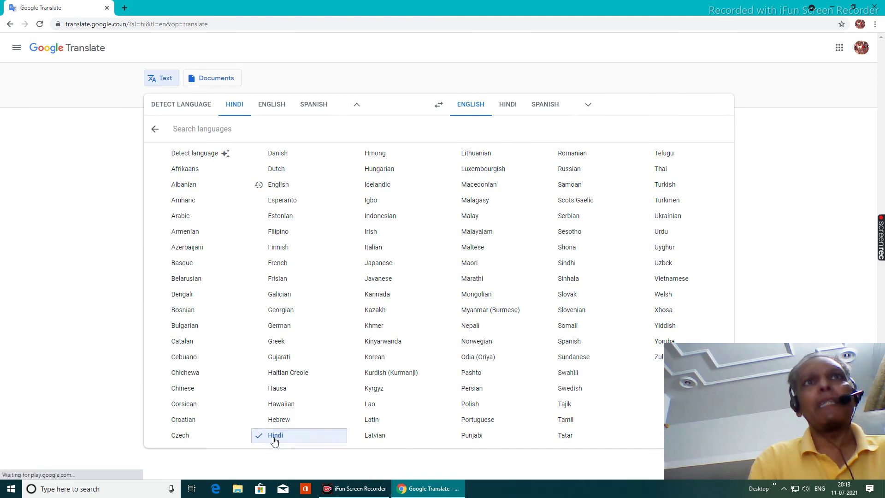
{"action": "left_click", "coordinate": [588, 106]}
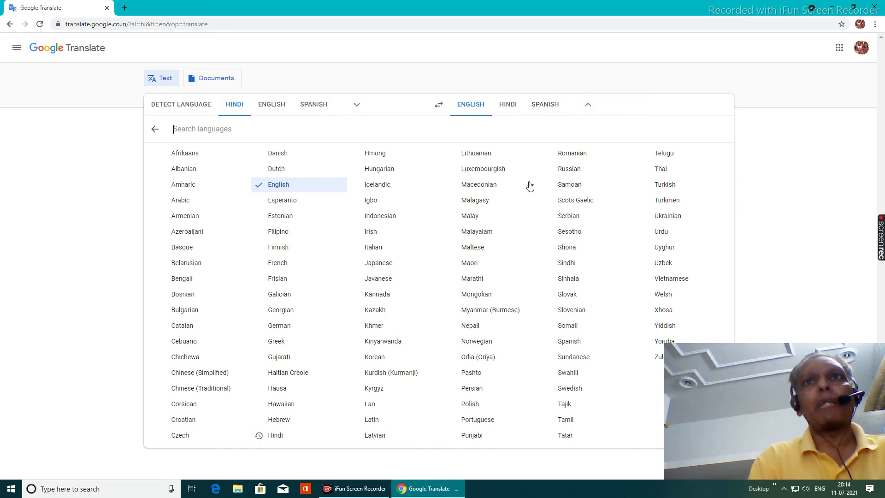
{"action": "left_click", "coordinate": [588, 105]}
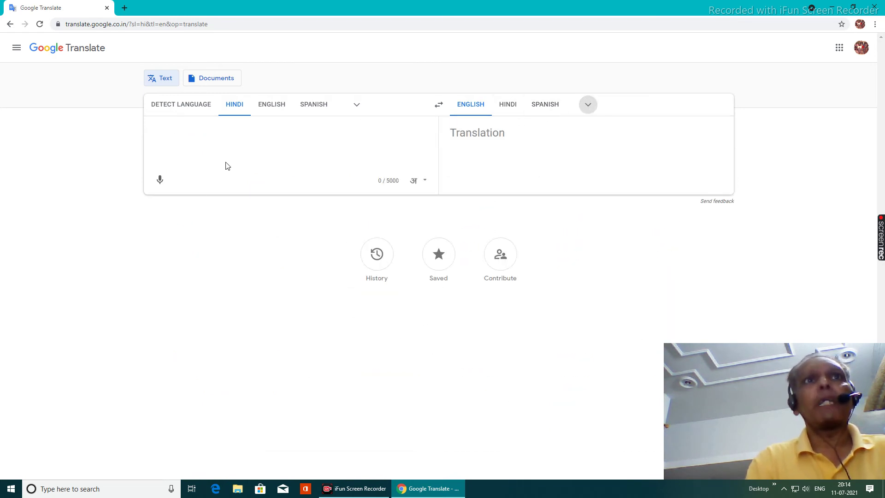
Dictate Hindi text by voice for translation into English, beginning "कर रहा हूं और टाइप कर रहा हूं भाइयों" and ending "आकस्मिक अवकाश लेने बाबत".
{"action": "left_click", "coordinate": [160, 182]}
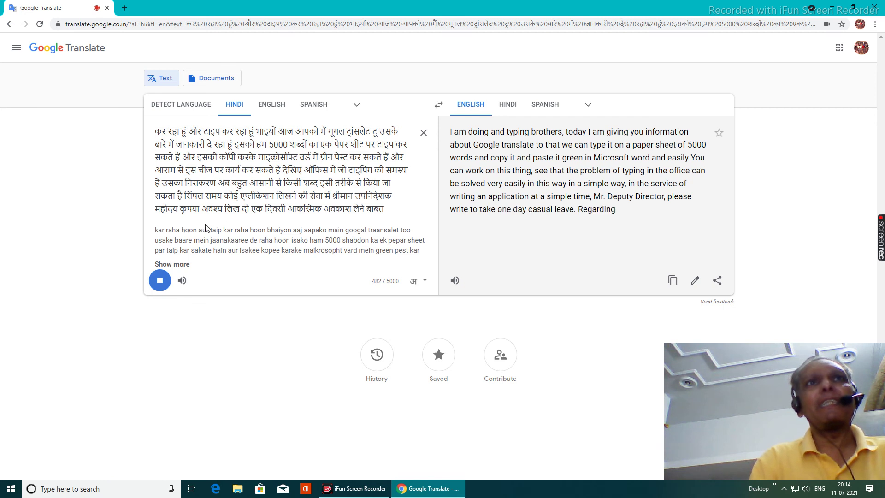
Read through the English translation of the dictated Hindi text line by line.
{"action": "triple_click", "coordinate": [496, 141]}
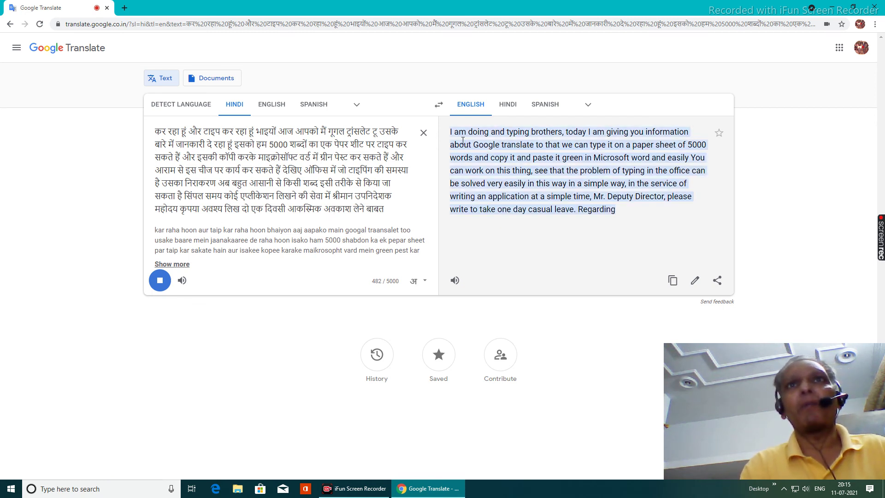
{"action": "triple_click", "coordinate": [495, 142]}
{"action": "left_click", "coordinate": [497, 143]}
{"action": "triple_click", "coordinate": [498, 143]}
{"action": "left_click", "coordinate": [552, 137]}
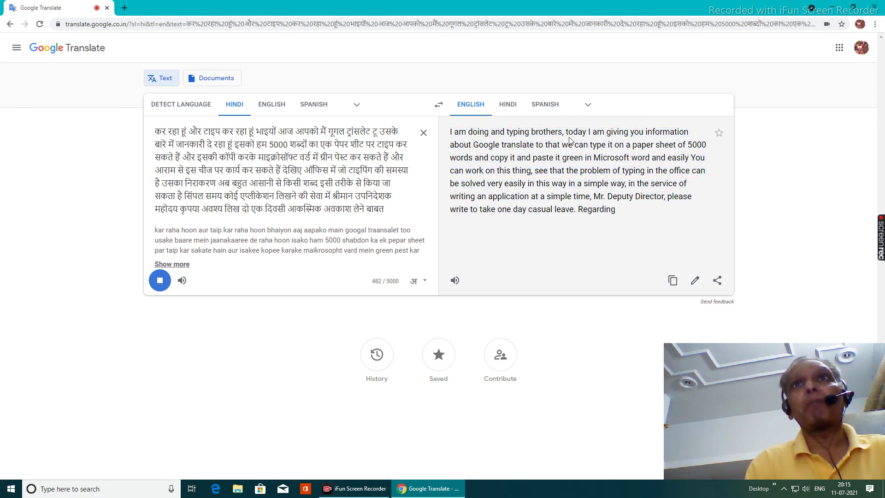
{"action": "triple_click", "coordinate": [640, 135]}
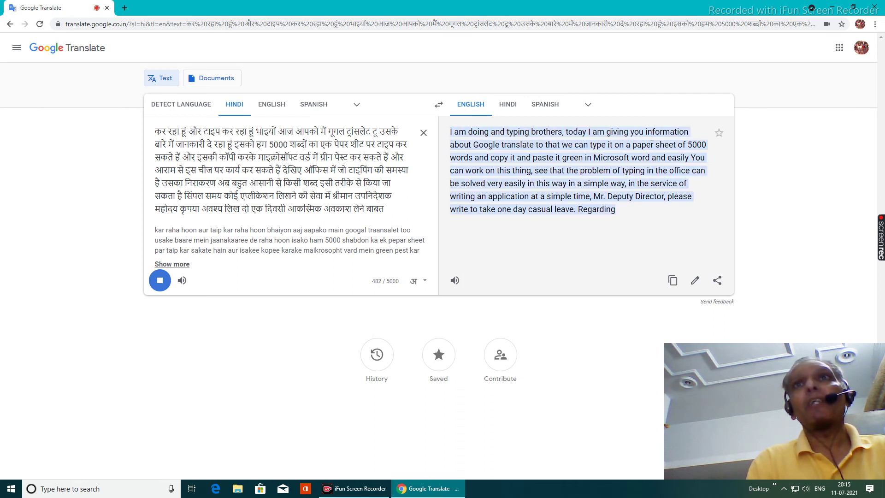
{"action": "triple_click", "coordinate": [509, 154]}
{"action": "triple_click", "coordinate": [541, 148]}
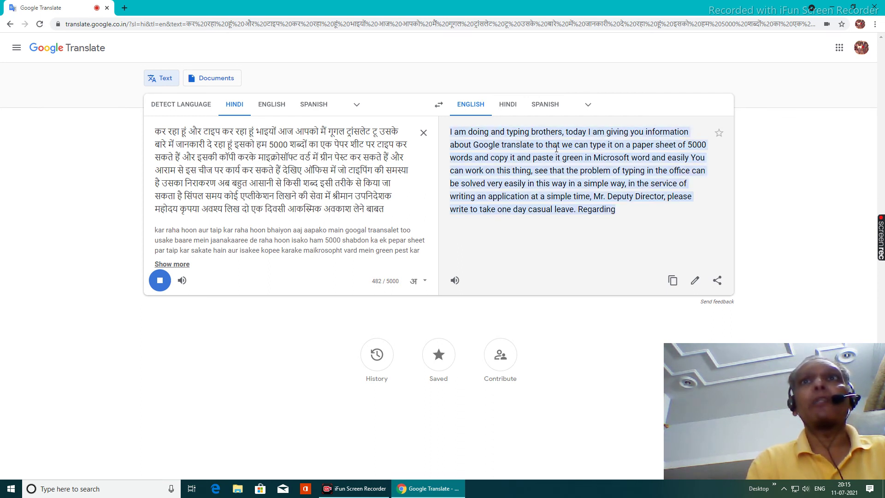
{"action": "left_click", "coordinate": [589, 149]}
{"action": "triple_click", "coordinate": [620, 147]}
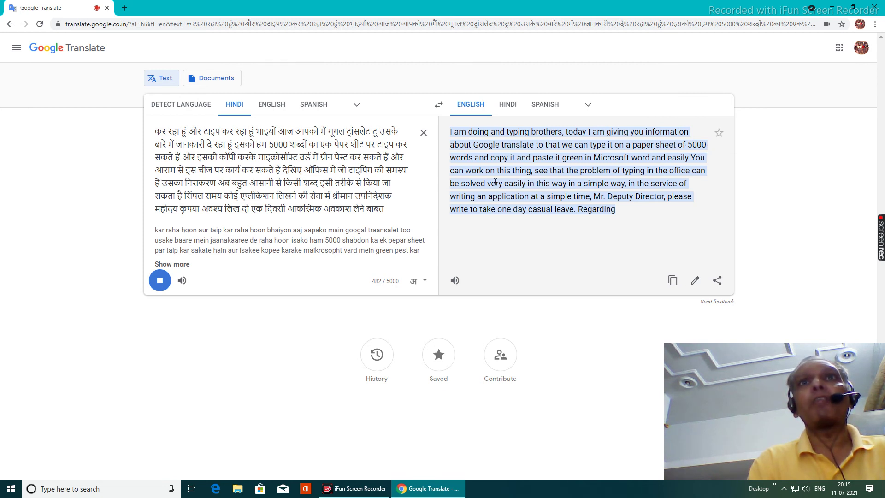
{"action": "left_click", "coordinate": [528, 165]}
{"action": "triple_click", "coordinate": [577, 162]}
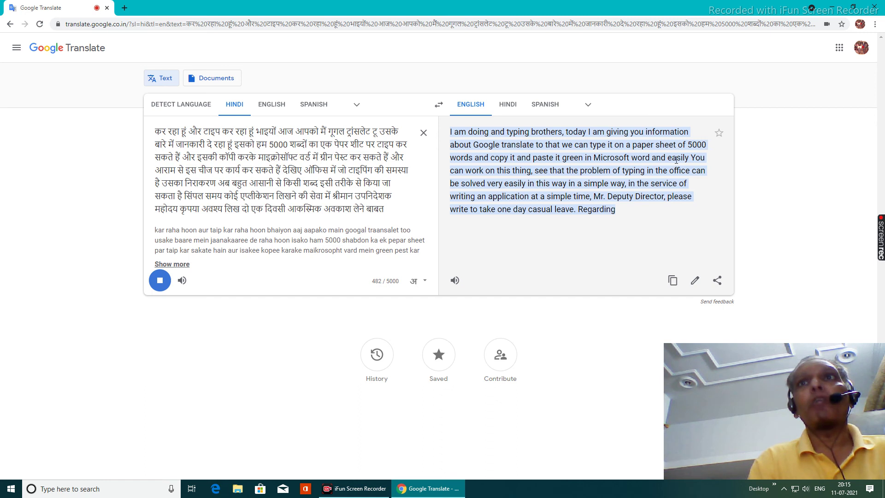
{"action": "triple_click", "coordinate": [505, 180]}
{"action": "left_click", "coordinate": [492, 179]}
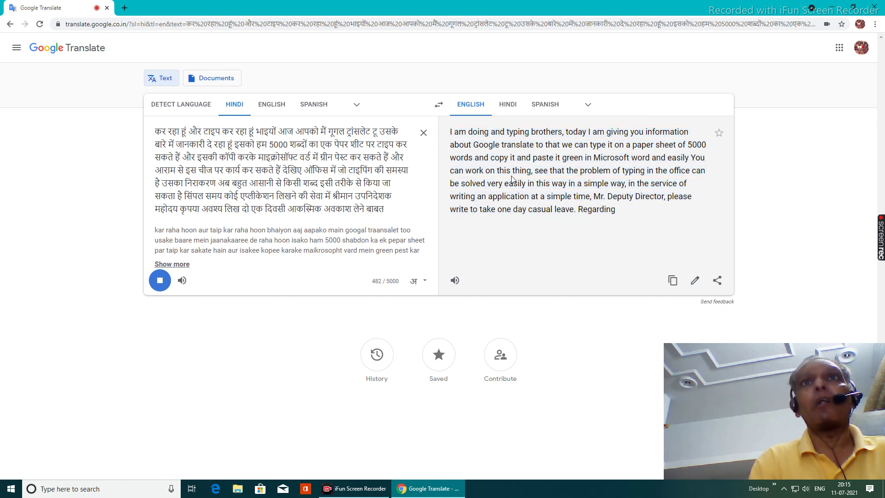
{"action": "triple_click", "coordinate": [536, 174]}
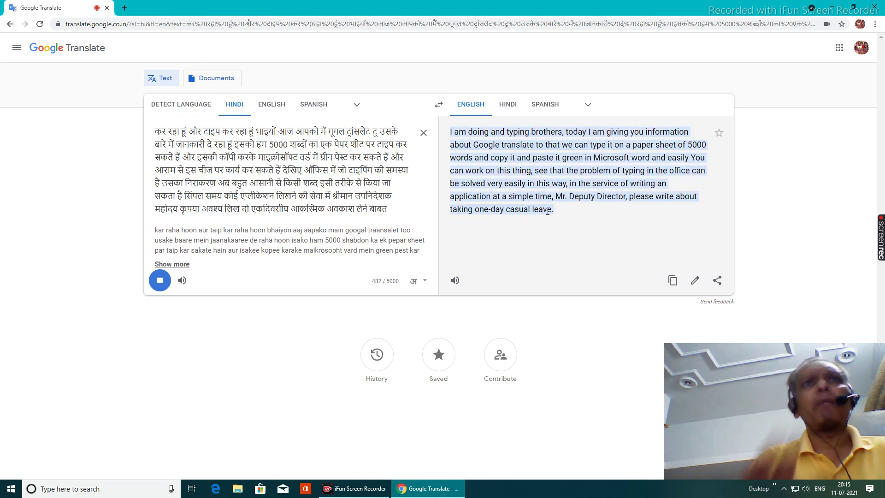
Stop the voice input and select all of the dictated Hindi source text.
{"action": "left_click", "coordinate": [159, 280]}
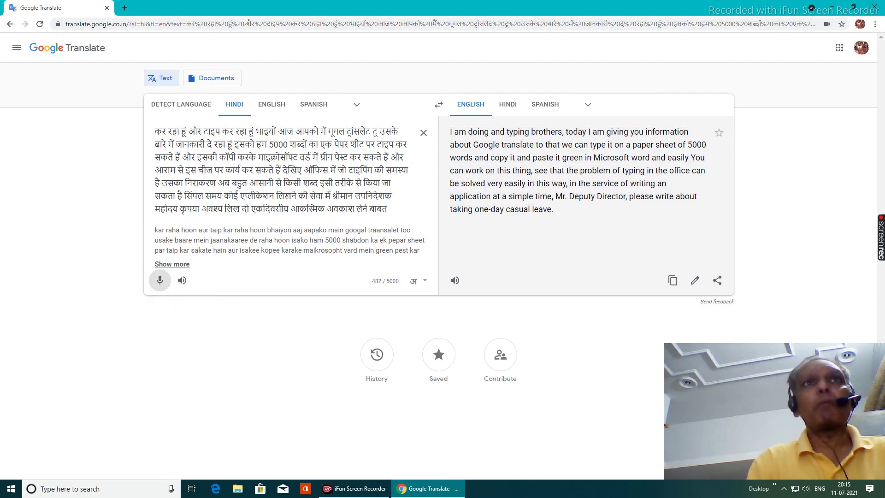
{"action": "left_click", "coordinate": [156, 133]}
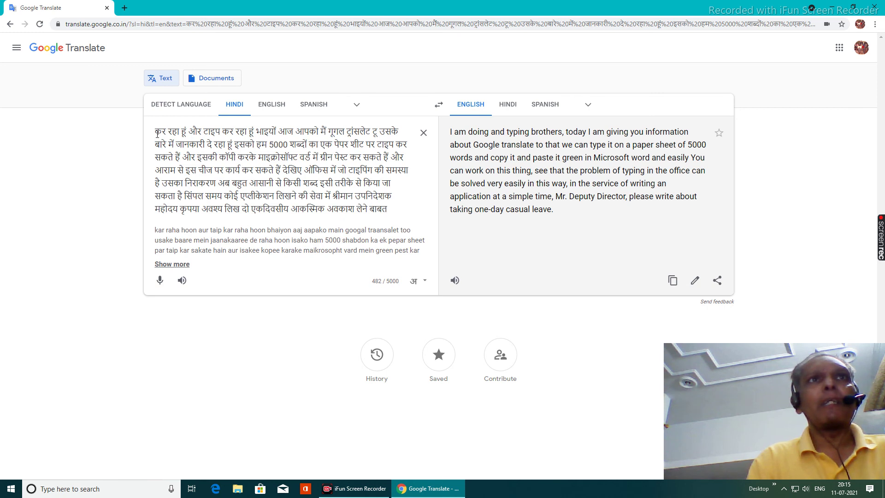
{"action": "left_click_drag", "start_coordinate": [156, 134], "coordinate": [372, 220]}
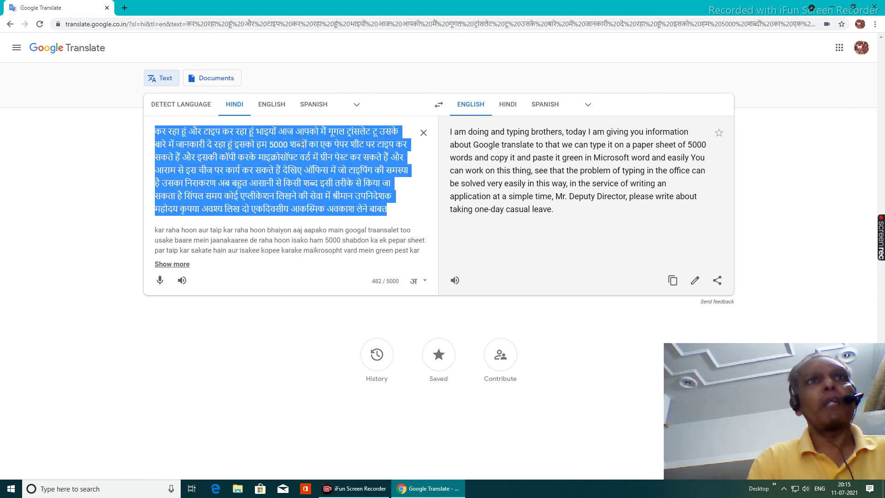